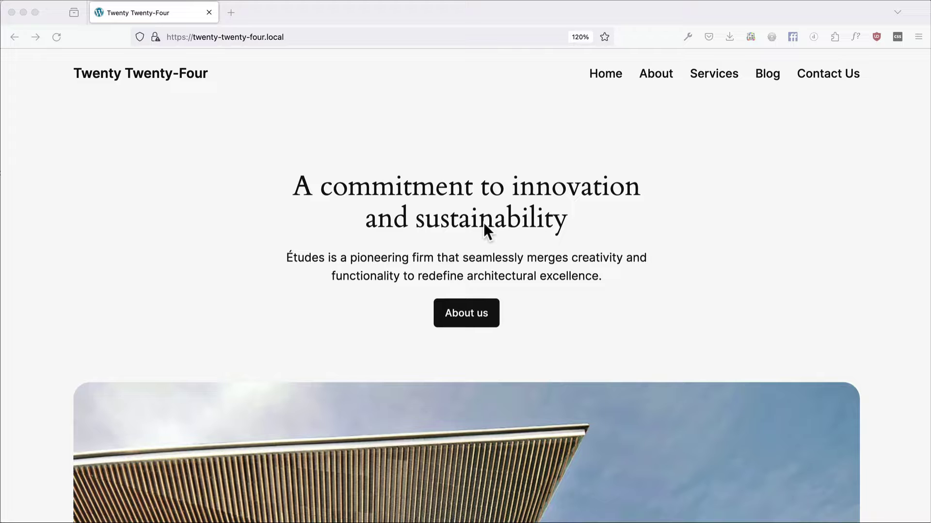
Enter Responsive Design Mode and narrow the viewport until the menu becomes a hamburger
{"action": "left_click", "coordinate": [687, 36]}
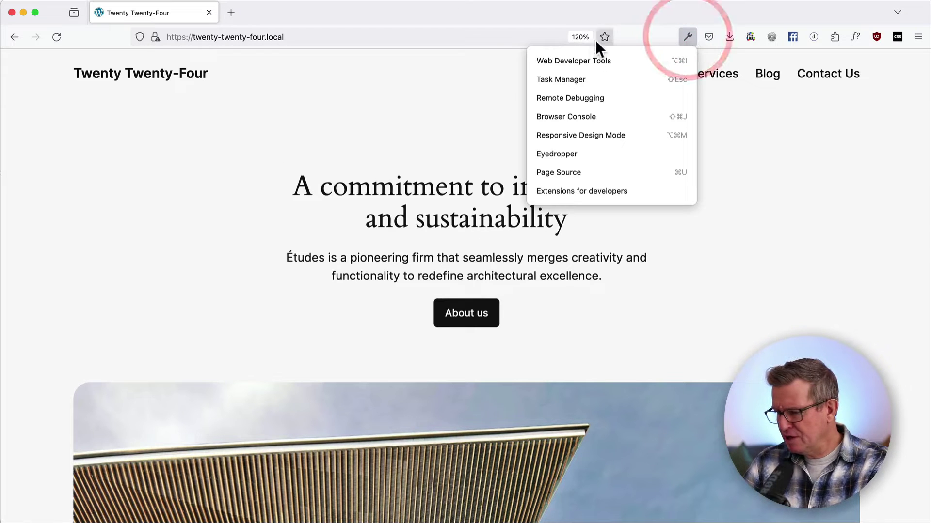
{"action": "left_click", "coordinate": [574, 137]}
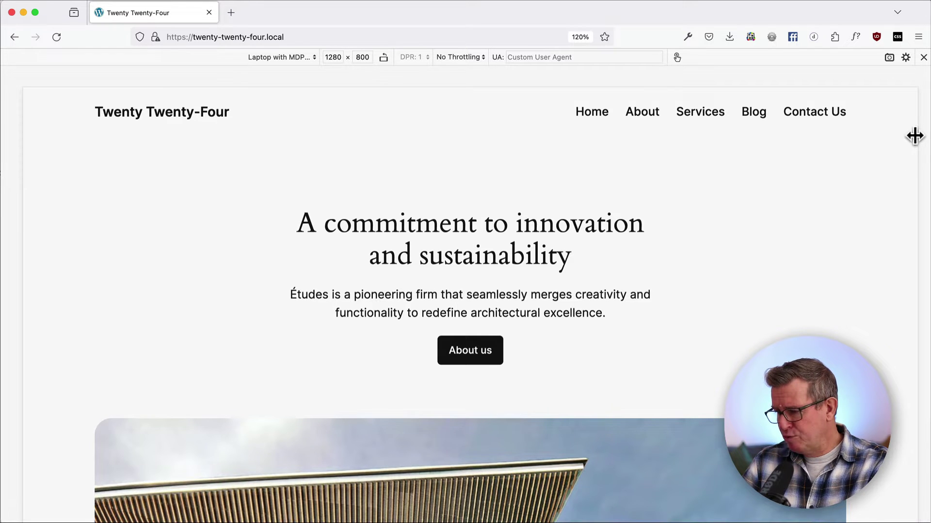
{"action": "left_click_drag", "start_coordinate": [915, 136], "coordinate": [690, 140]}
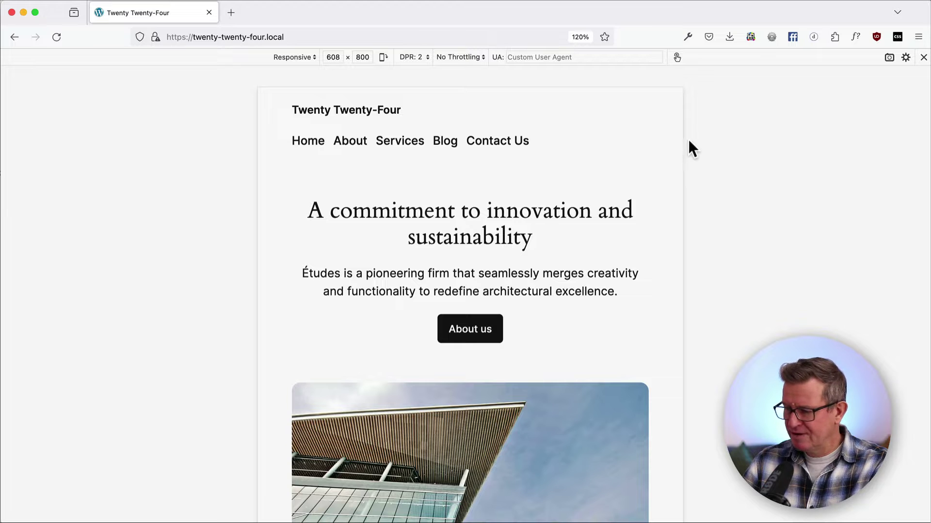
{"action": "left_click_drag", "start_coordinate": [682, 141], "coordinate": [674, 141]}
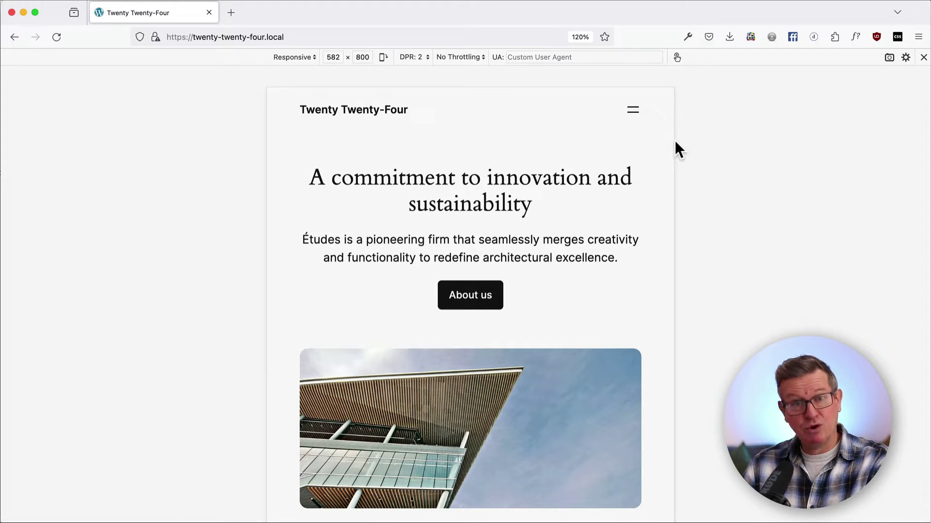
Set the viewport width to 594 and step it up to 600, where the full menu returns
{"action": "left_click", "coordinate": [329, 58]}
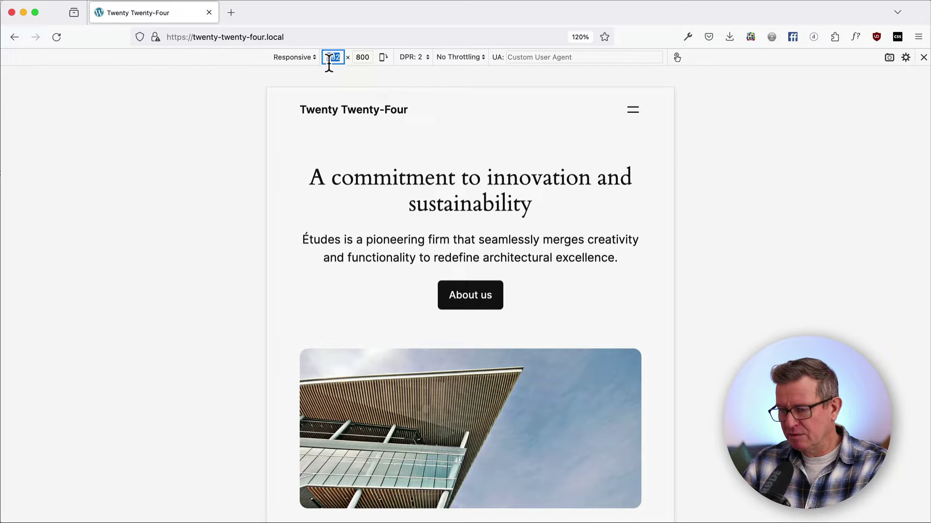
{"action": "type", "text": "594"}
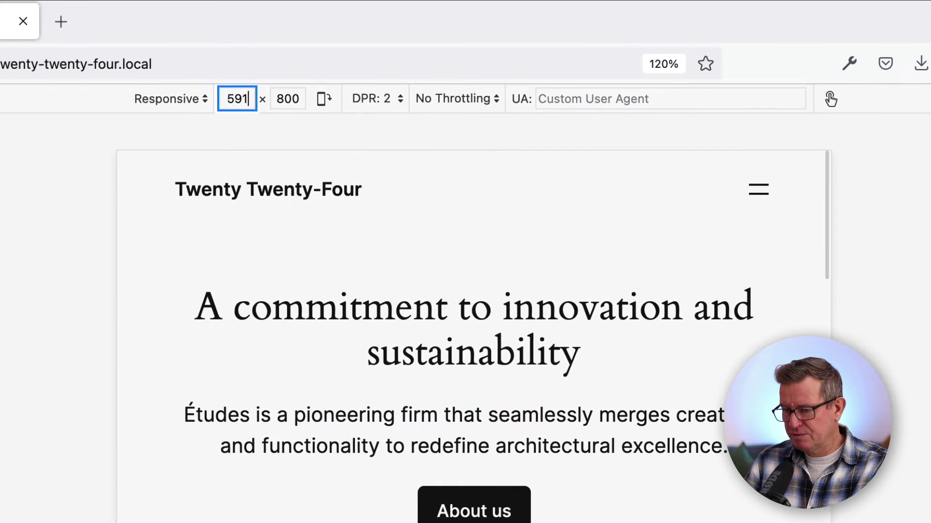
{"action": "key", "text": "Up"}
{"action": "key", "text": "Up"}
{"action": "key", "text": "Up"}
{"action": "key", "text": "Up"}
{"action": "key", "text": "Up"}
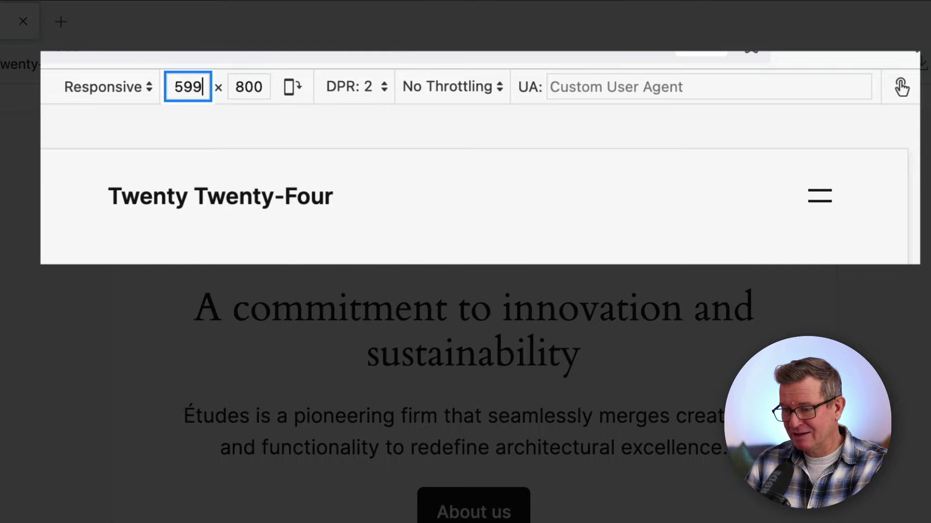
{"action": "key", "text": "Up"}
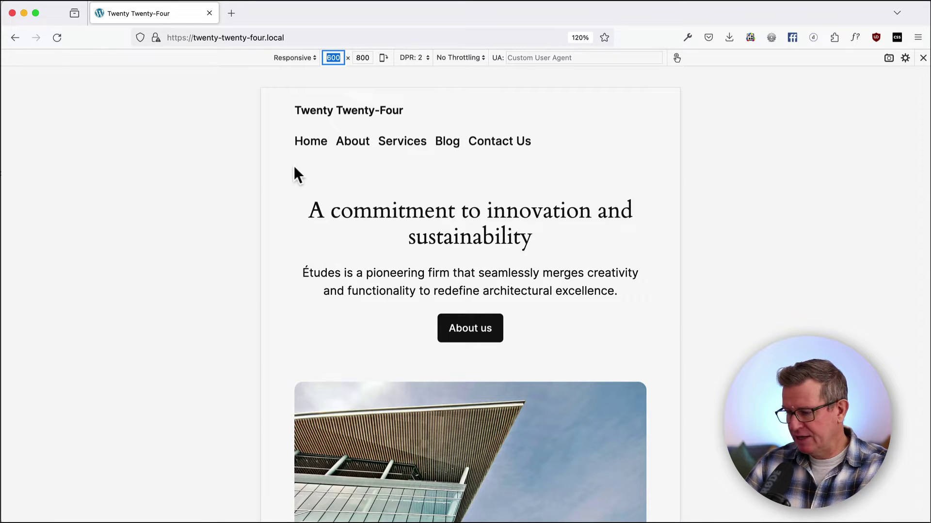
{"action": "key", "text": "super+Tab"}
Review the CSS file, highlighting the wpdocs.io credit URL and the rules from line 6
{"action": "left_click", "coordinate": [347, 235]}
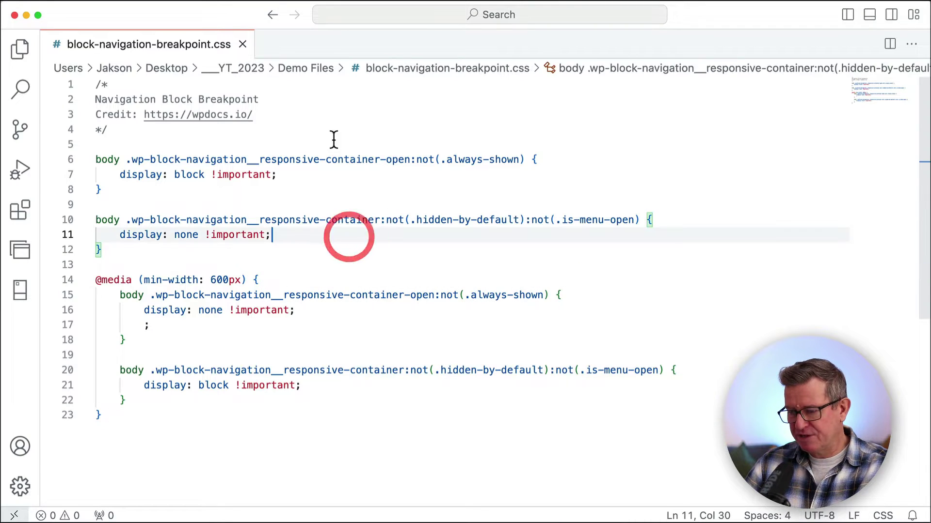
{"action": "left_click", "coordinate": [255, 114]}
{"action": "left_click_drag", "start_coordinate": [257, 114], "coordinate": [158, 105]}
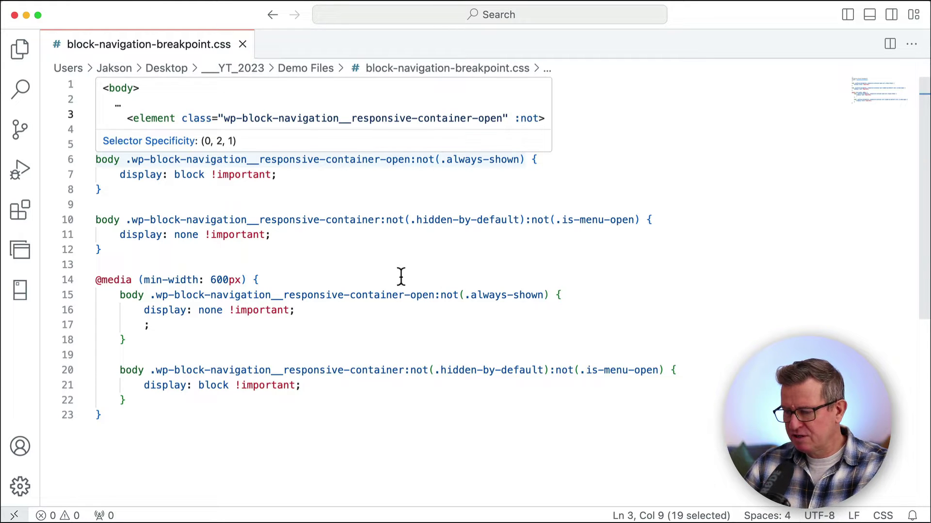
{"action": "left_click", "coordinate": [434, 404]}
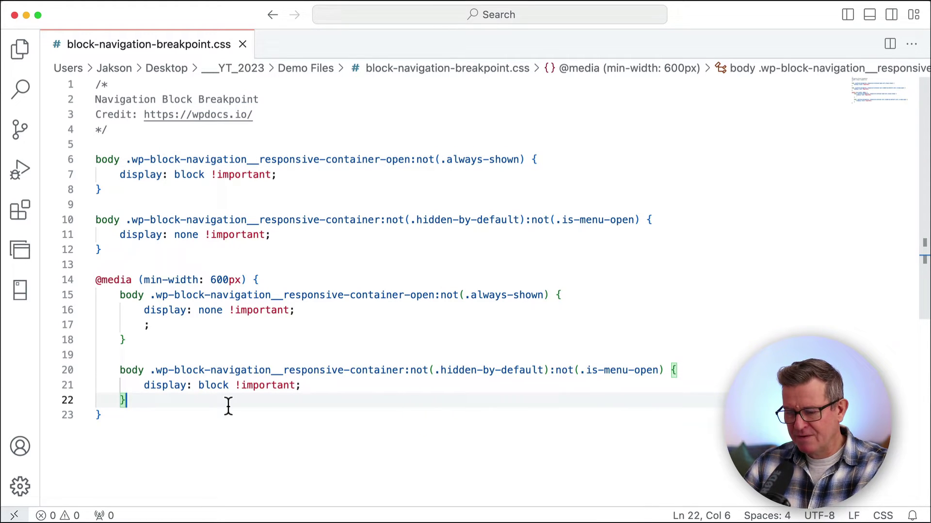
{"action": "left_click_drag", "start_coordinate": [106, 419], "coordinate": [97, 159]}
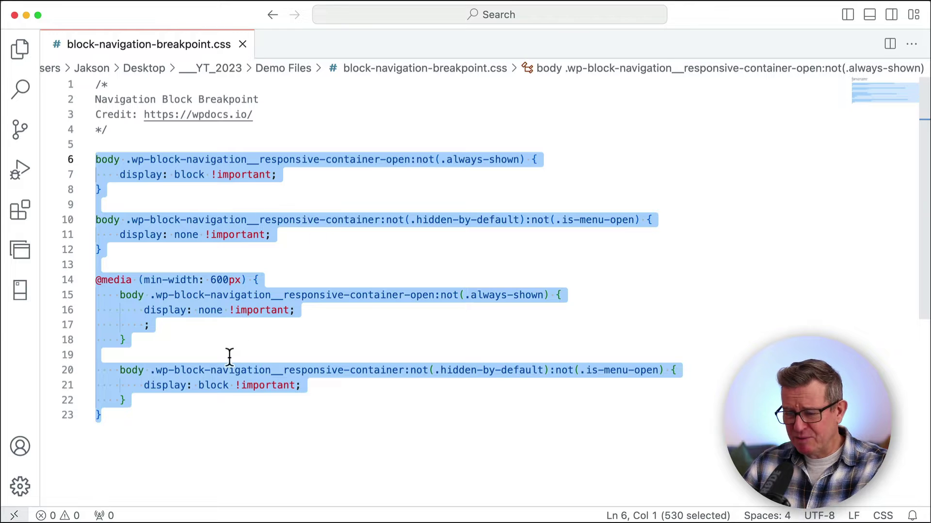
{"action": "left_click", "coordinate": [204, 423]}
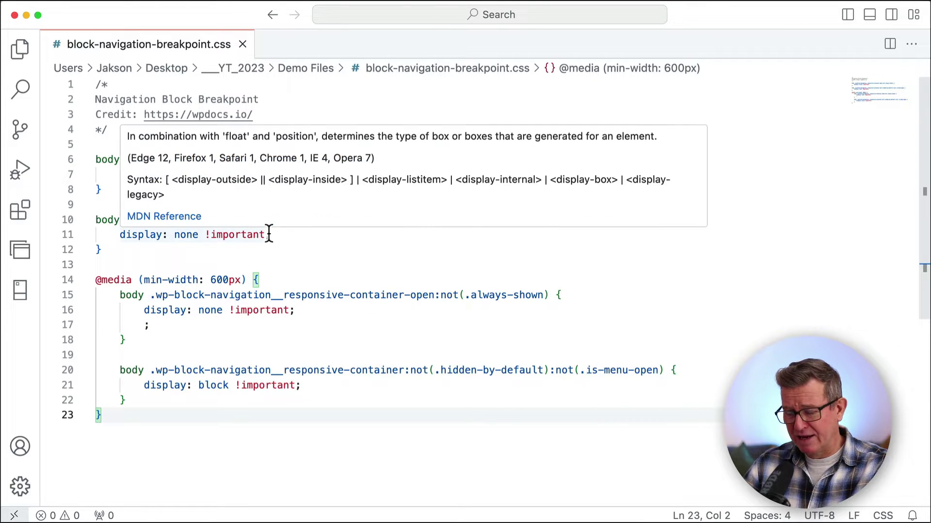
{"action": "left_click", "coordinate": [222, 280]}
{"action": "double_click", "coordinate": [223, 280]}
{"action": "left_click", "coordinate": [232, 280]}
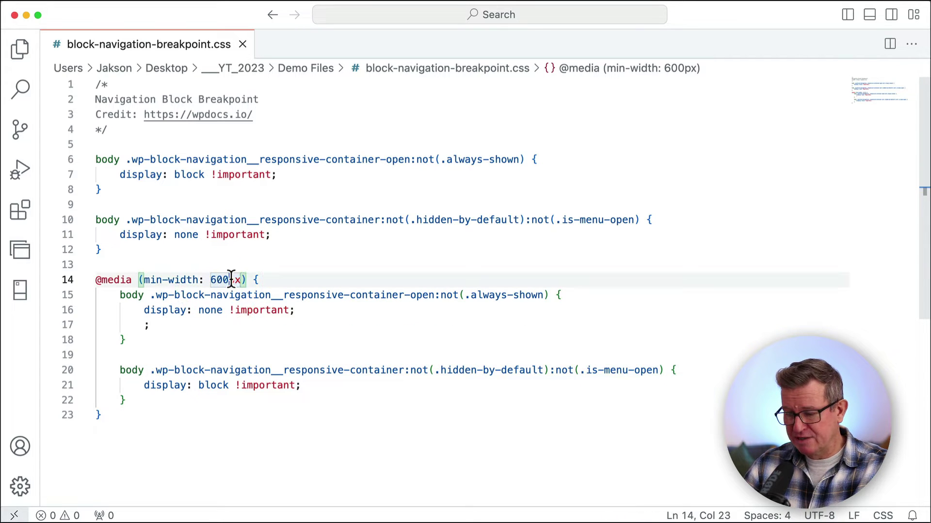
{"action": "left_click_drag", "start_coordinate": [227, 281], "coordinate": [211, 280]}
{"action": "key", "text": "super+Tab"}
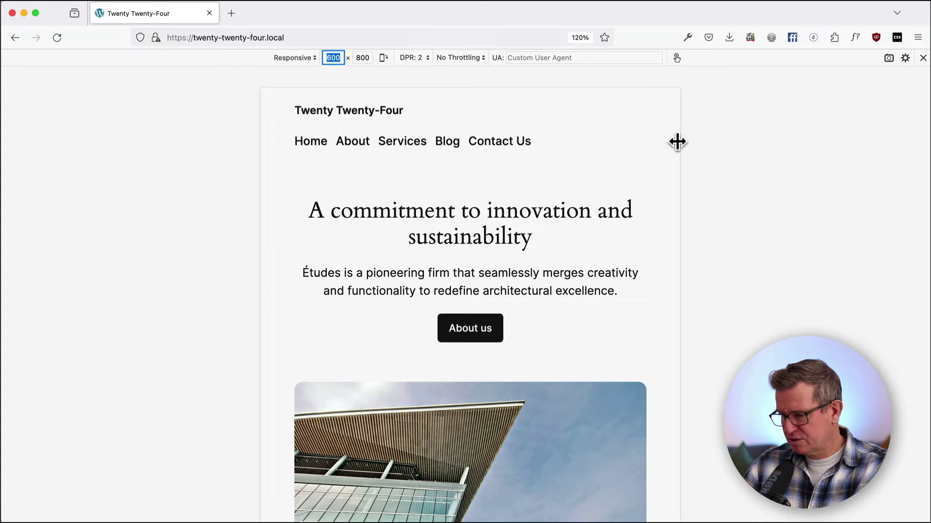
Widen the responsive preview to 784px so the site title and full menu share one row
{"action": "left_click_drag", "start_coordinate": [677, 142], "coordinate": [732, 141]}
Change the media query breakpoint from 600px to 800px
{"action": "key", "text": "super+Tab"}
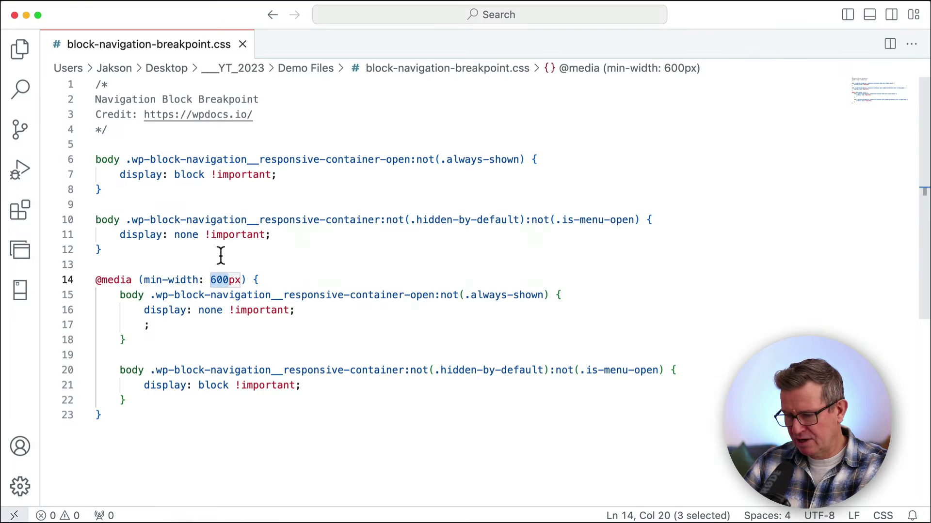
{"action": "double_click", "coordinate": [222, 279]}
{"action": "type", "text": "800px"}
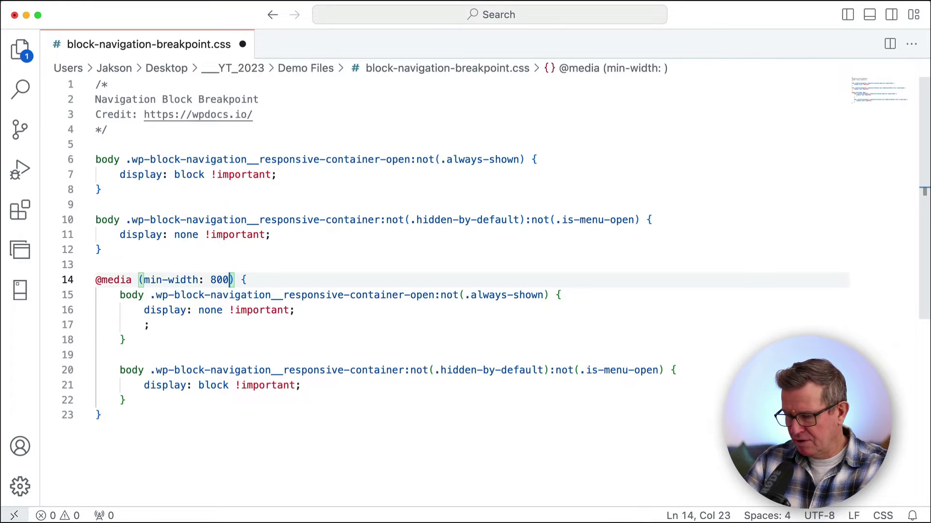
Select the CSS rules below the comment and switch to the browser with the WordPress dashboard
{"action": "left_click", "coordinate": [133, 429]}
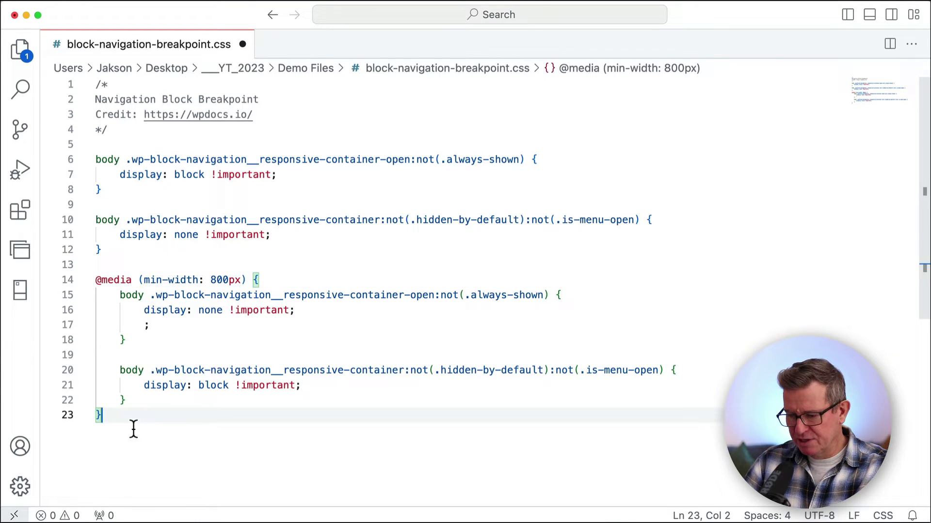
{"action": "left_click_drag", "start_coordinate": [123, 417], "coordinate": [72, 159]}
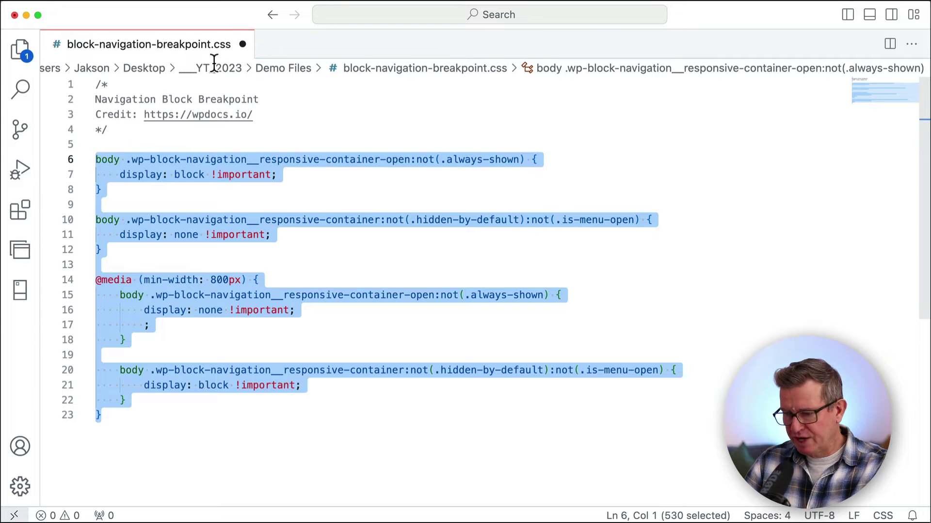
{"action": "key", "text": "super+Tab"}
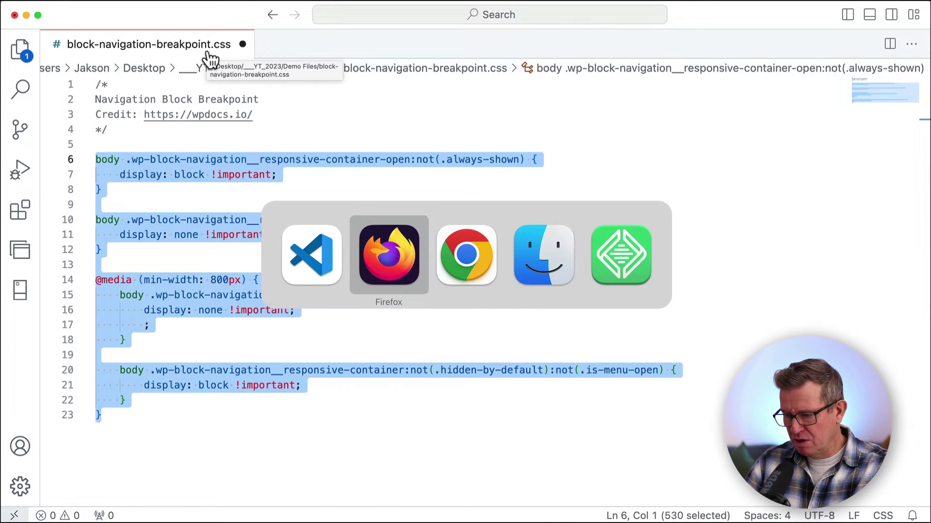
{"action": "key", "text": "super+Tab"}
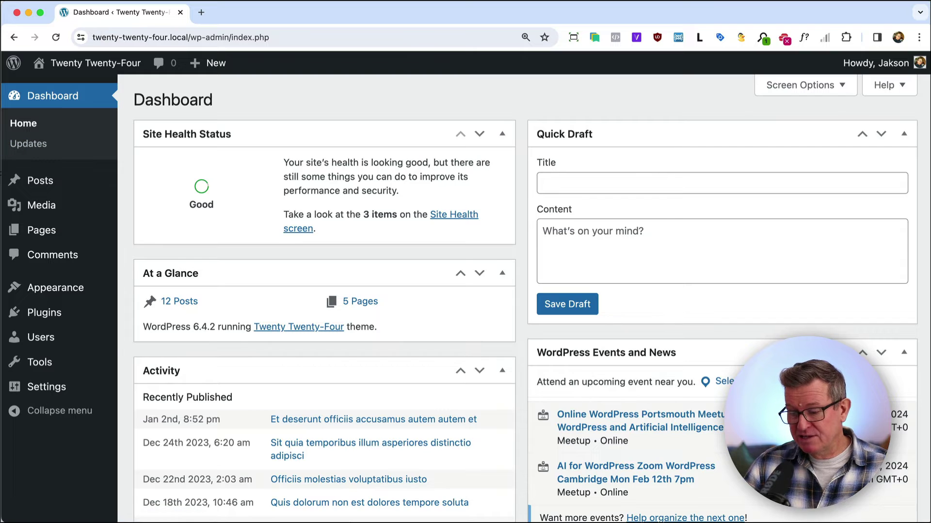
Open Styles in the Site Editor and enter edit mode on the Blog Home template
{"action": "mouse_move", "coordinate": [64, 298]}
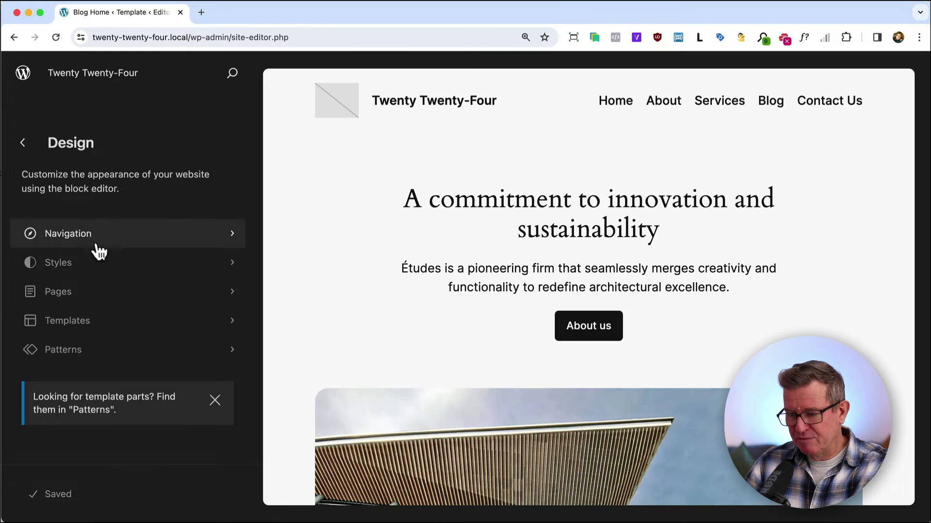
{"action": "left_click", "coordinate": [91, 264]}
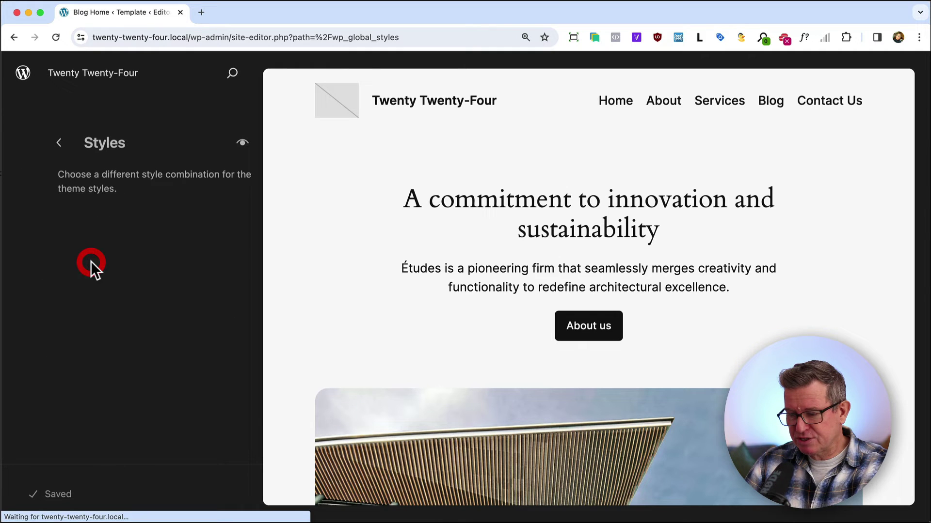
{"action": "left_click", "coordinate": [310, 178]}
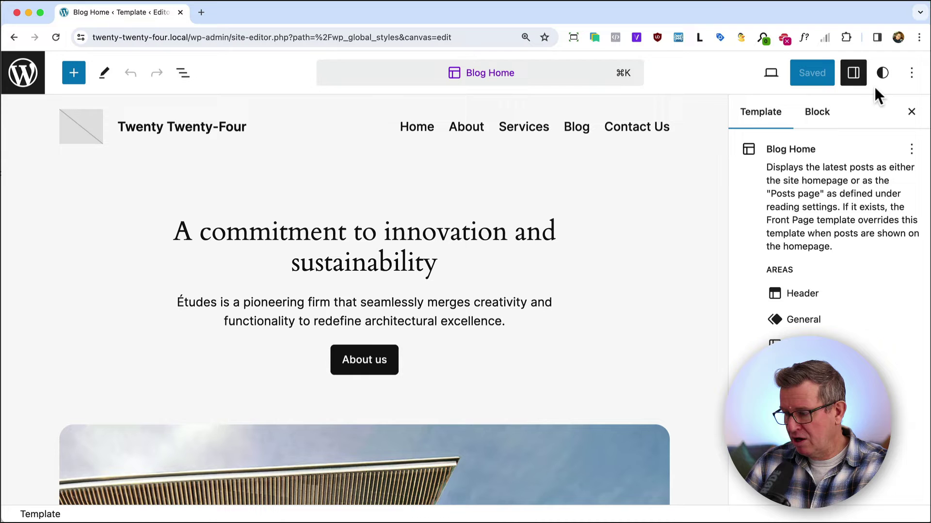
Paste the copied 800px navigation breakpoint rules into Styles > Additional CSS
{"action": "left_click", "coordinate": [882, 74]}
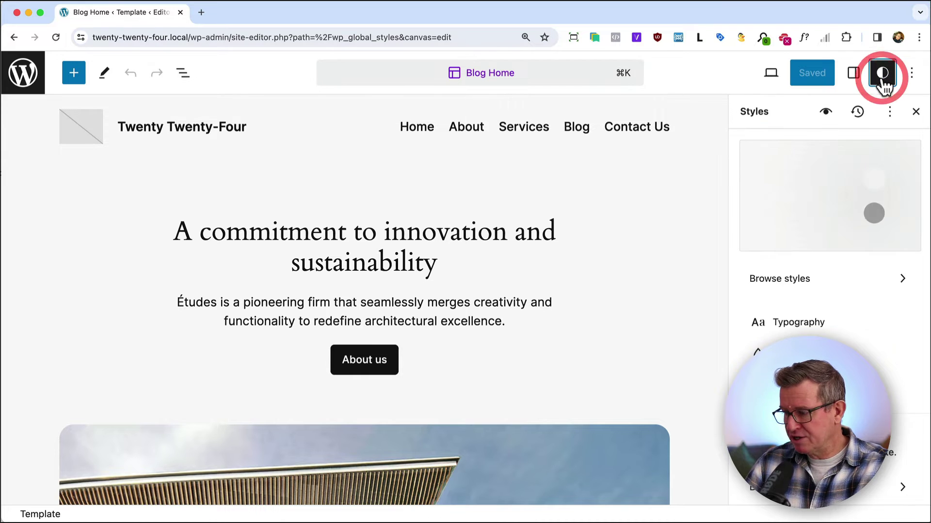
{"action": "left_click", "coordinate": [890, 114]}
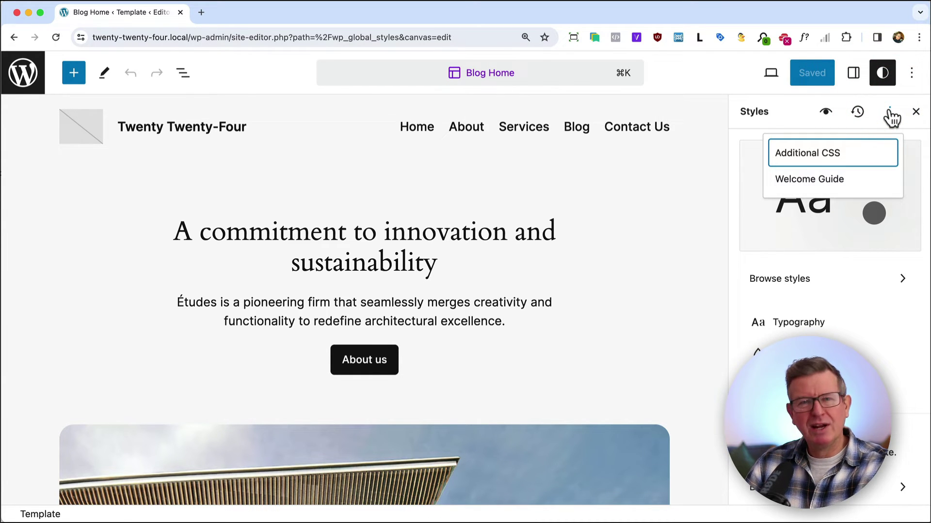
{"action": "left_click", "coordinate": [806, 153]}
{"action": "left_click", "coordinate": [787, 280]}
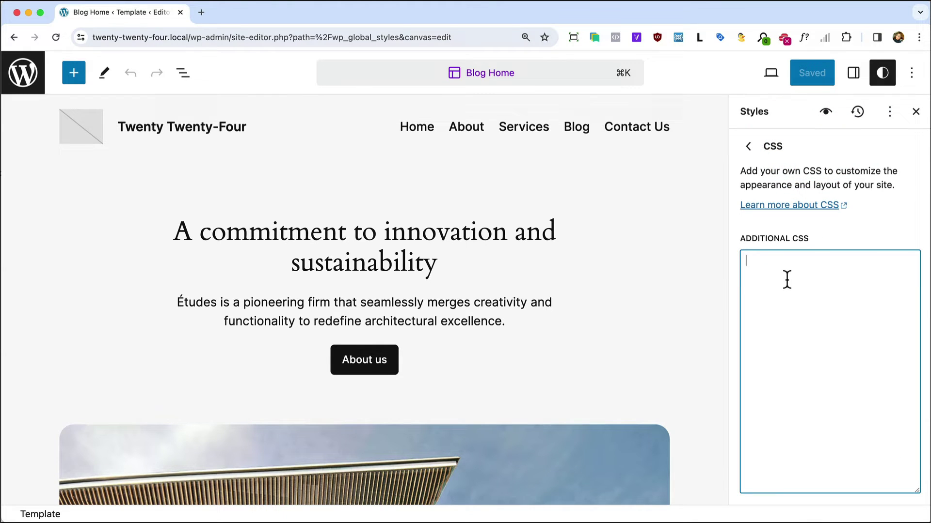
{"action": "key", "text": "super+v"}
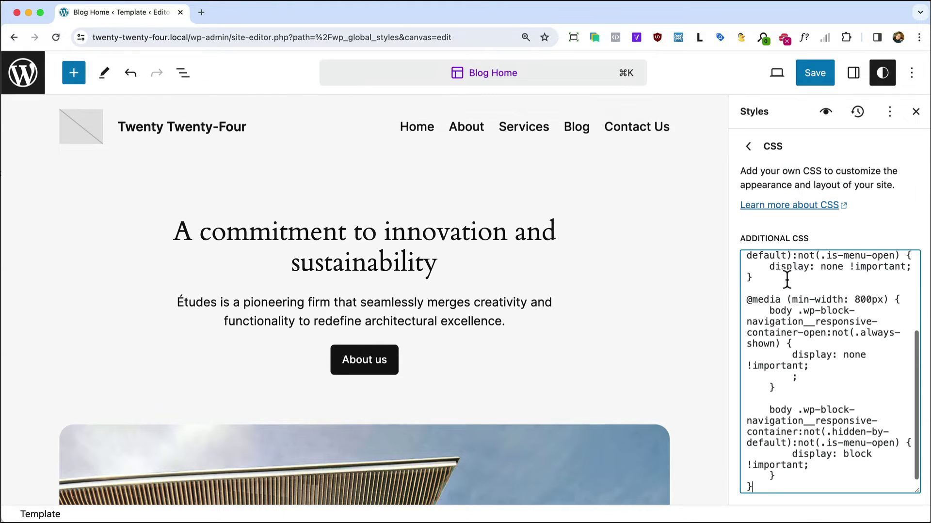
{"action": "double_click", "coordinate": [859, 298]}
Save the custom styles, confirming the save, and return to Firefox
{"action": "scroll", "coordinate": [771, 272], "scroll_direction": "up", "scroll_amount": 10}
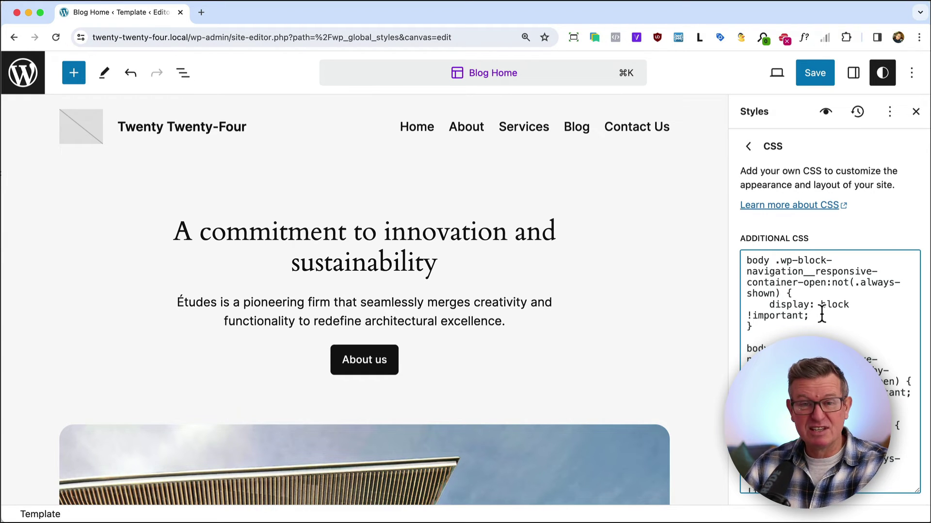
{"action": "left_click", "coordinate": [808, 77]}
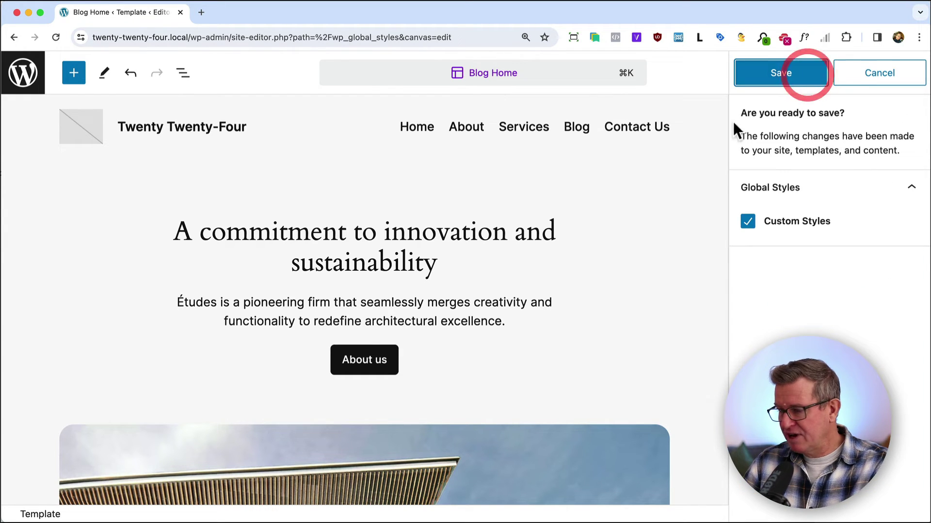
{"action": "left_click", "coordinate": [799, 83]}
{"action": "key", "text": "super+Tab"}
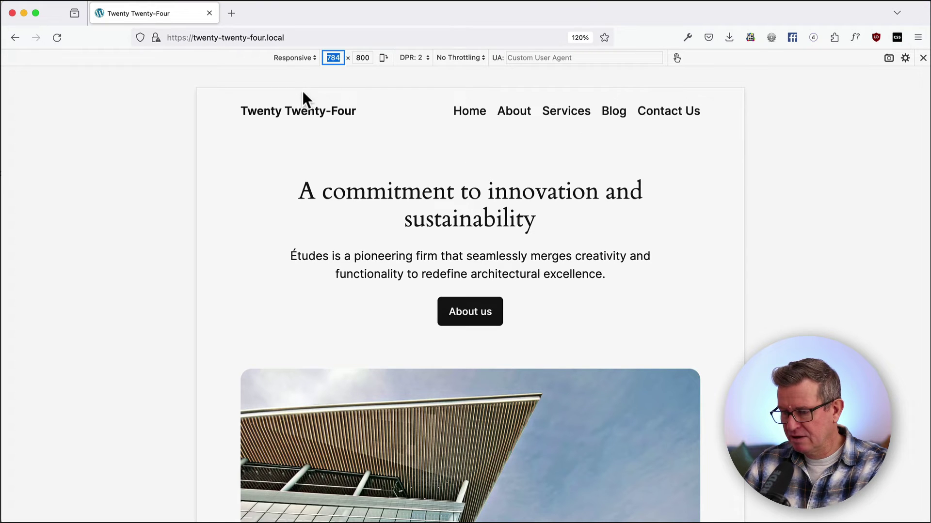
Switch to the Laptop MDPI preset, reload, and narrow to 777px to show the hamburger
{"action": "left_click", "coordinate": [288, 56]}
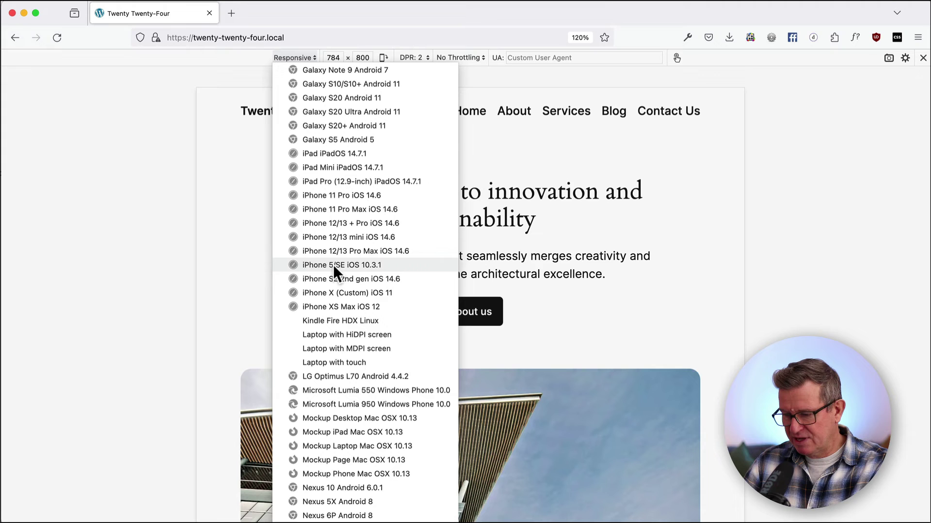
{"action": "left_click", "coordinate": [363, 348]}
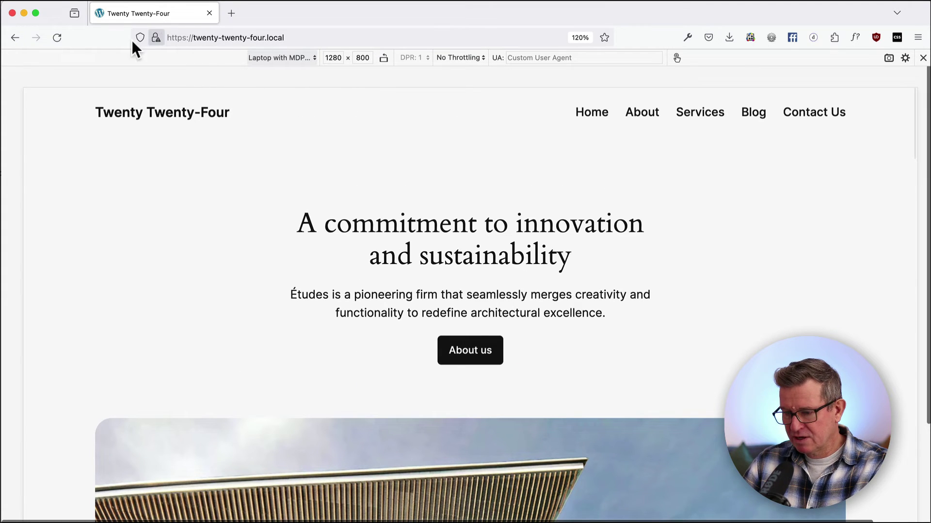
{"action": "left_click", "coordinate": [62, 35]}
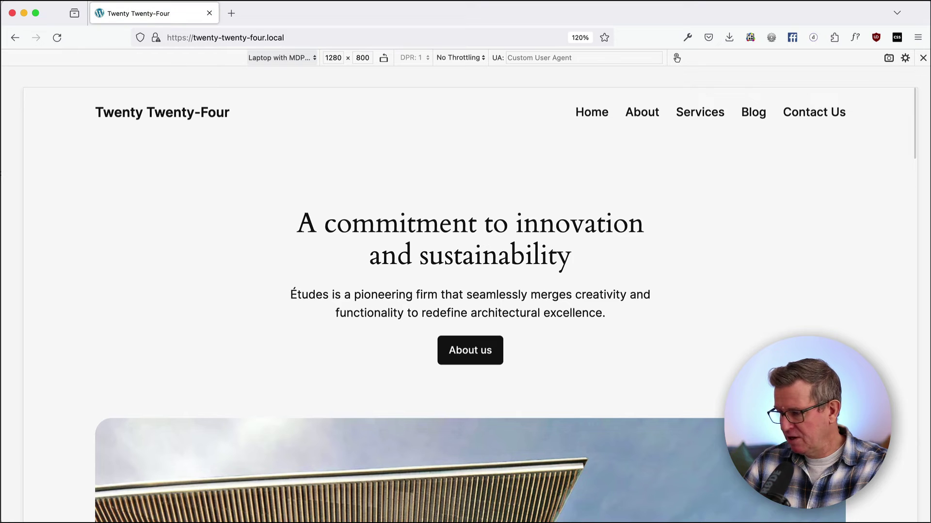
{"action": "left_click", "coordinate": [333, 56]}
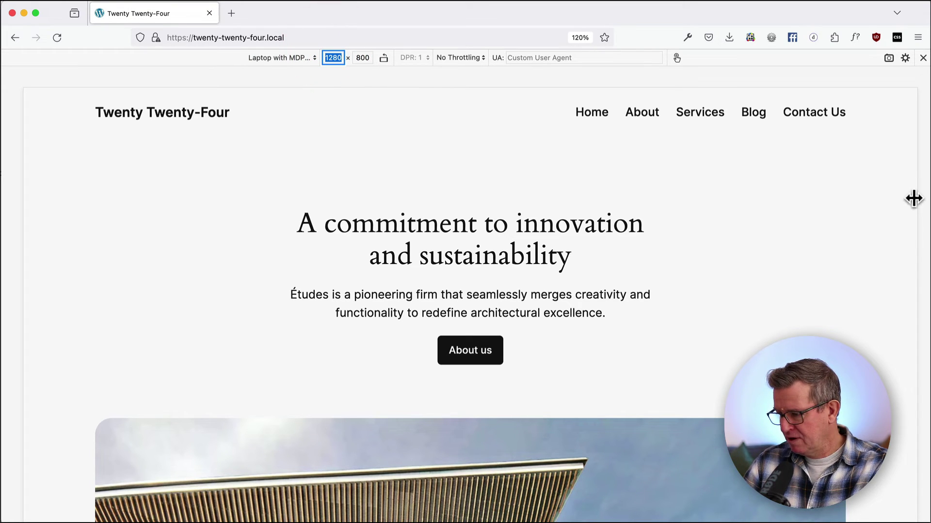
{"action": "left_click_drag", "start_coordinate": [914, 197], "coordinate": [745, 198]}
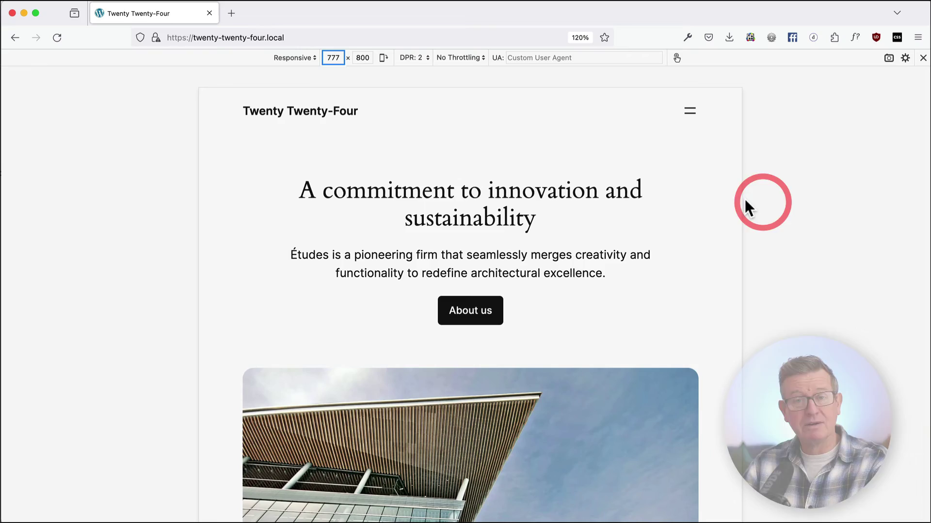